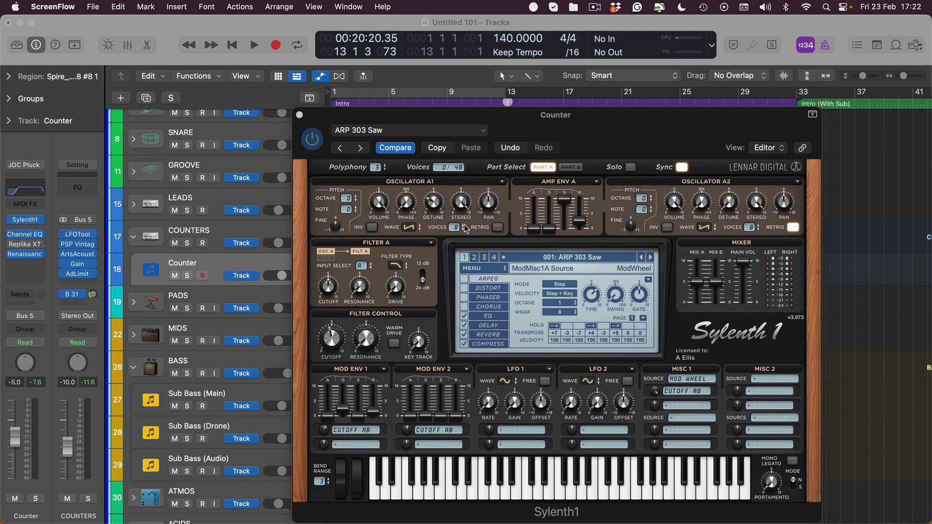
- Hide the open synth window and select the Counter track's region in the intro
click(880, 297)
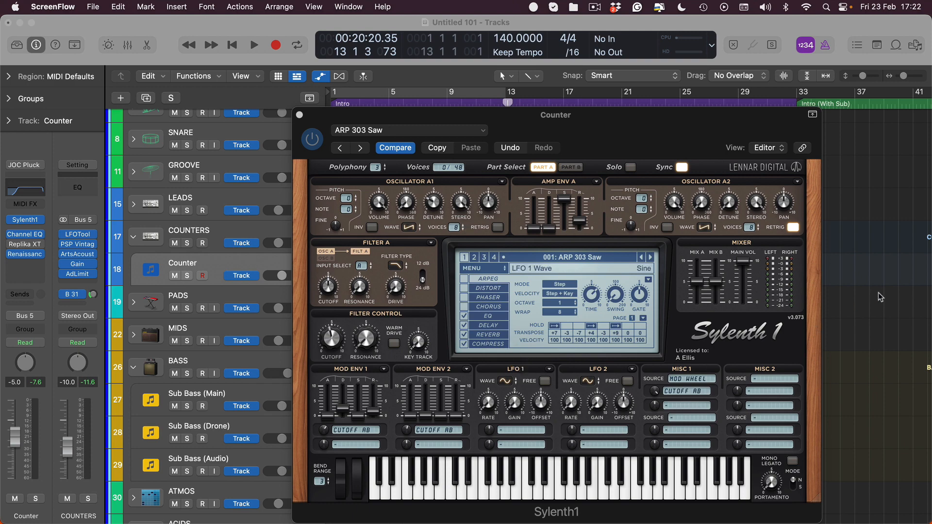
key(v)
click(423, 274)
scroll(422, 273, down, 4)
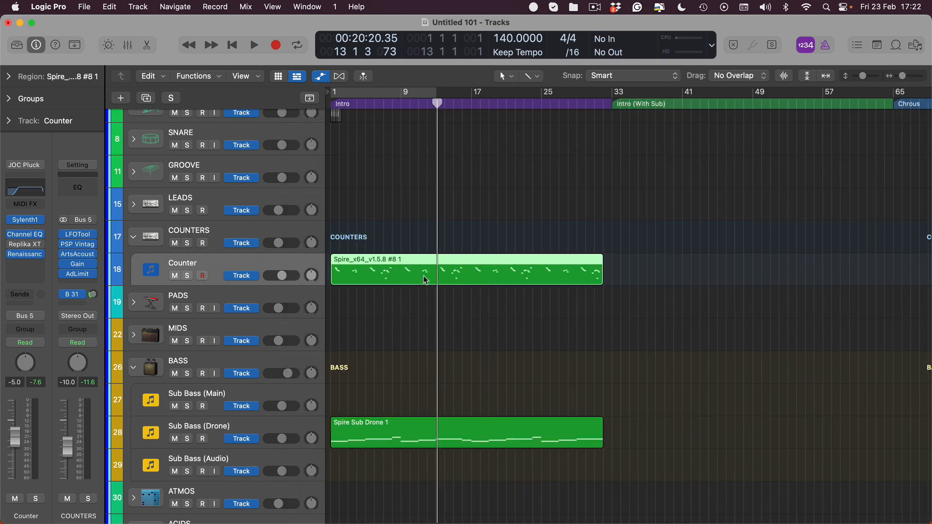
scroll(434, 214, up, 5)
scroll(434, 214, down, 2)
click(472, 221)
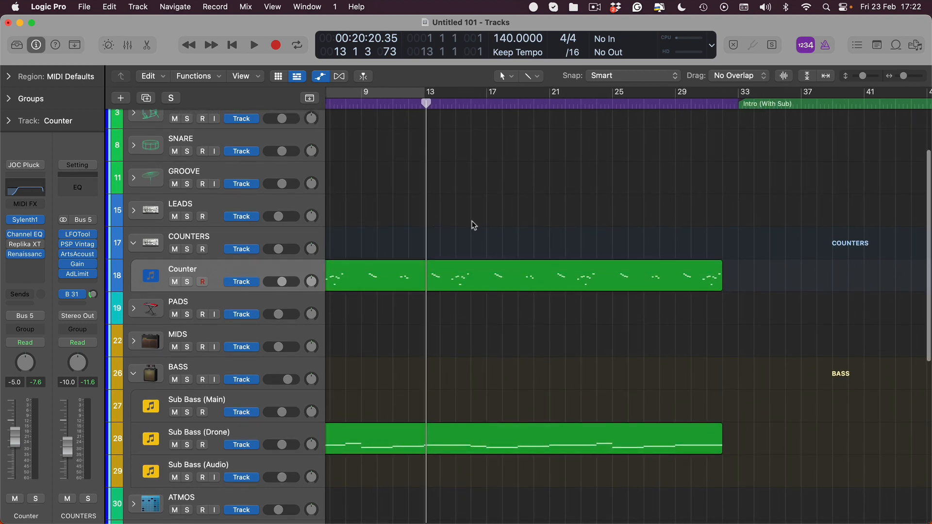
scroll(471, 221, left, 3)
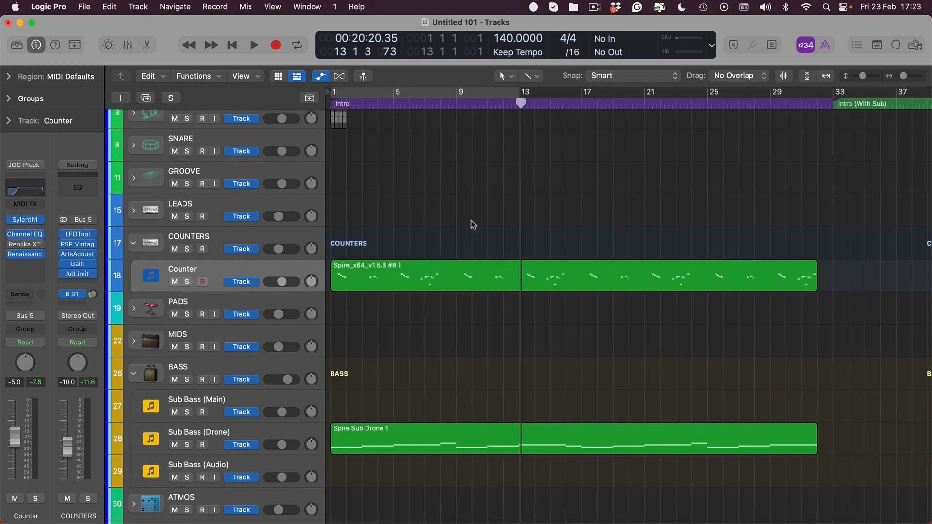
click(382, 277)
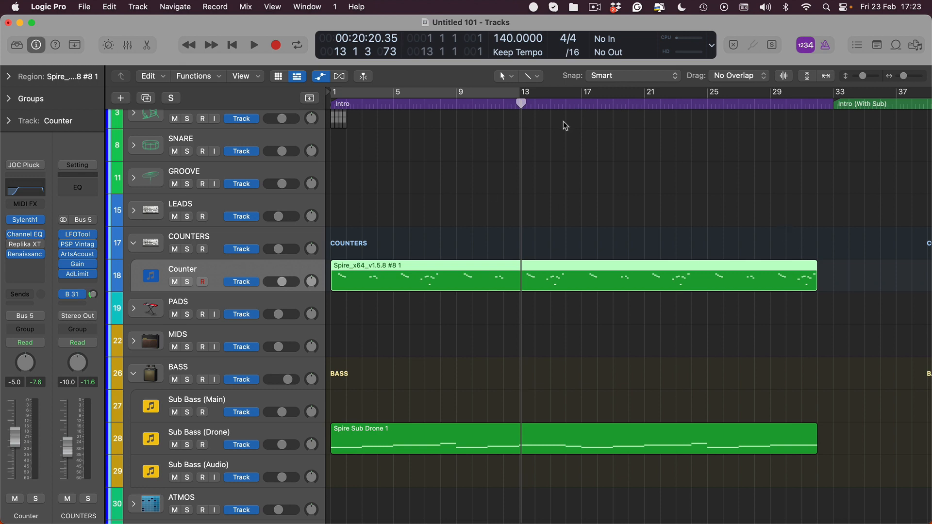
- Cycle bars 17 to 32 and set the Counter track's Sylenth1 filter control cutoff to about 4.584 while auditioning playback
drag(576, 92, 818, 119)
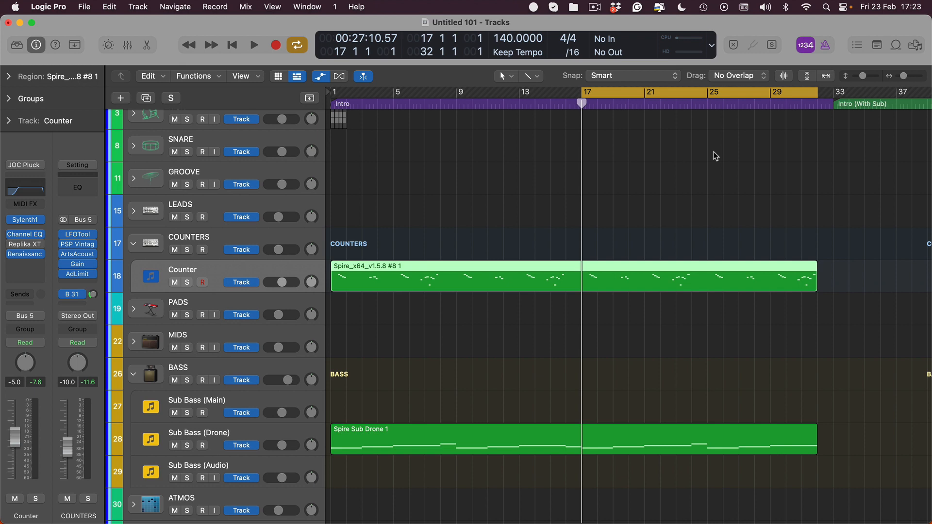
click(25, 220)
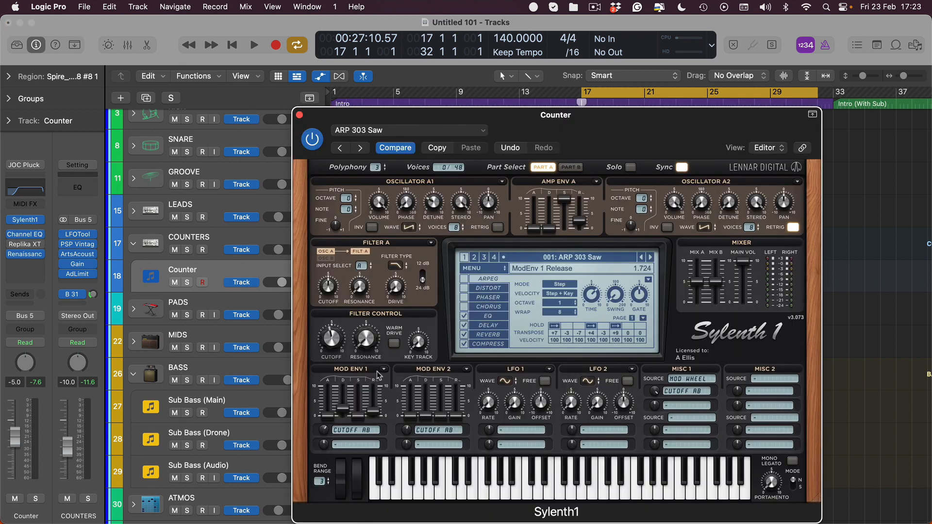
drag(332, 349, 329, 352)
key(space)
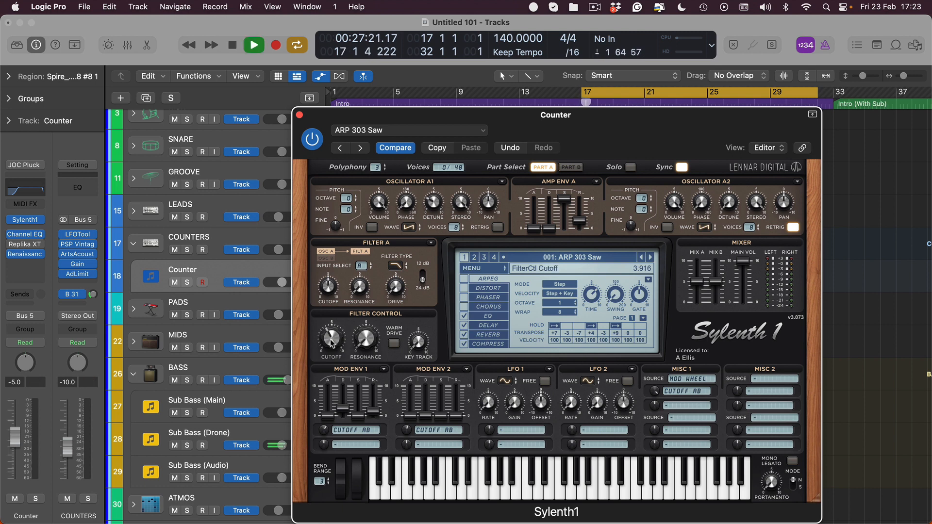
drag(340, 341, 333, 337)
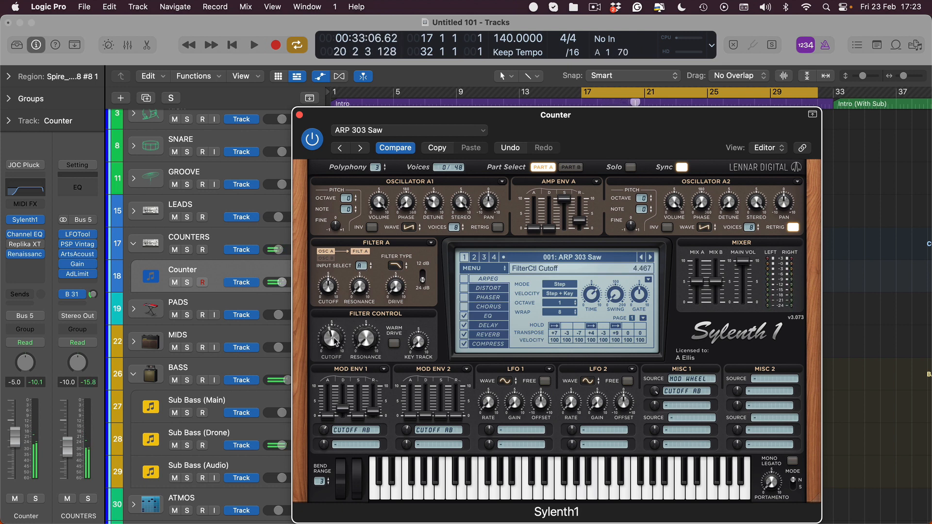
drag(334, 338, 333, 343)
key(space)
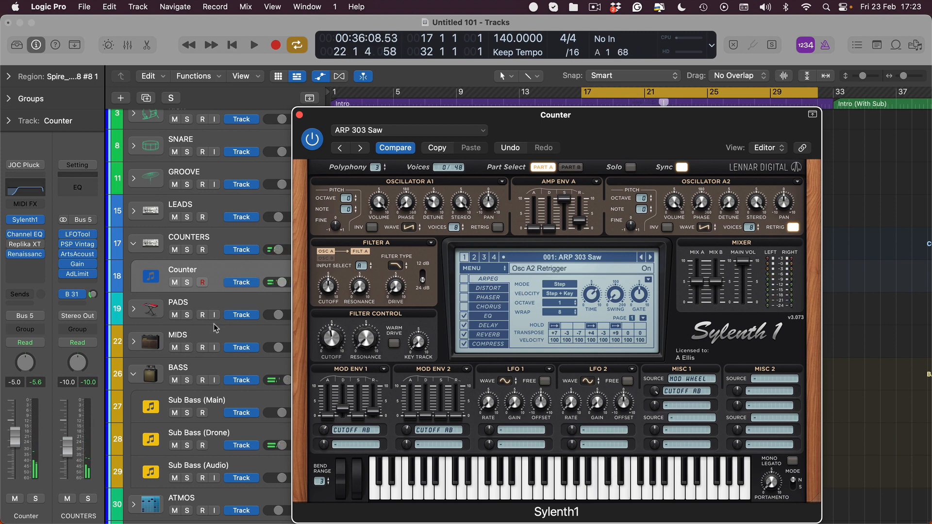
- Mute the COUNTERS track, hide the synth window and write a FilterCtl Cutoff automation level of 4.584 on the Counter track
click(174, 250)
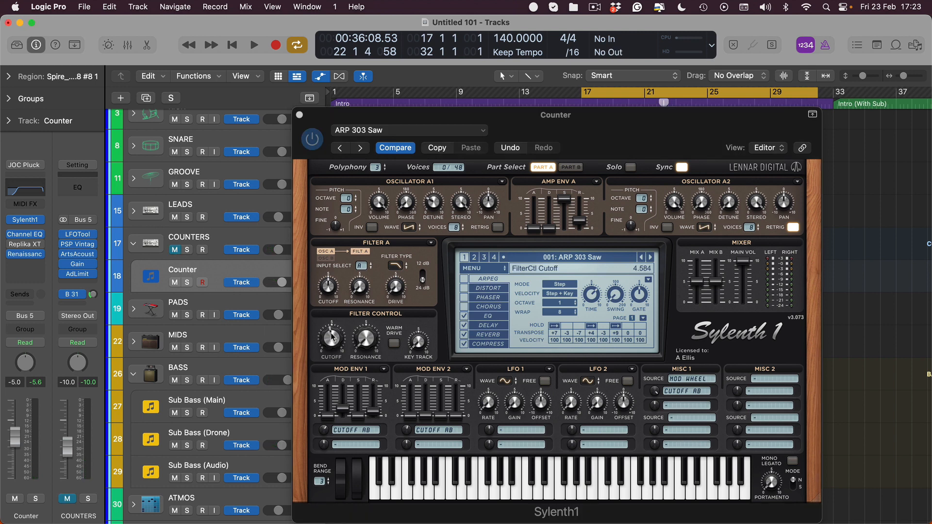
key(a)
key(a)
key(v)
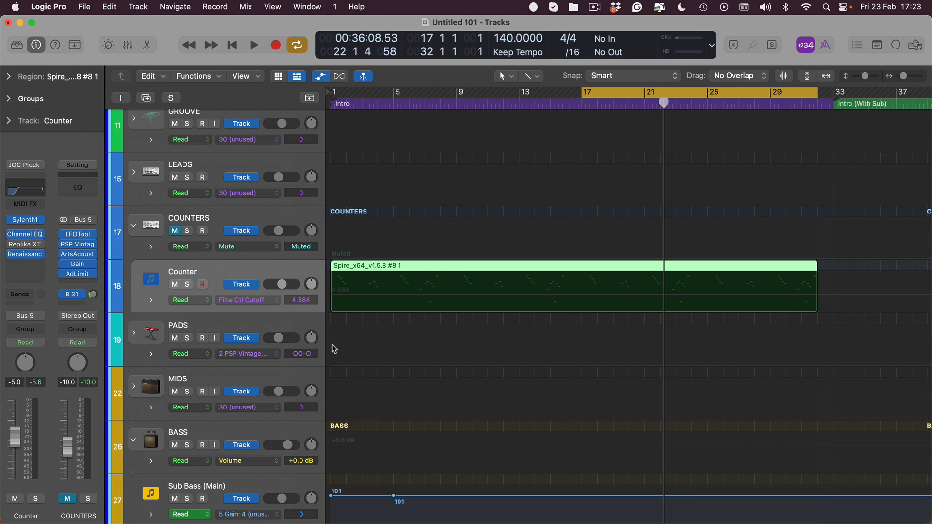
key(a)
key(a)
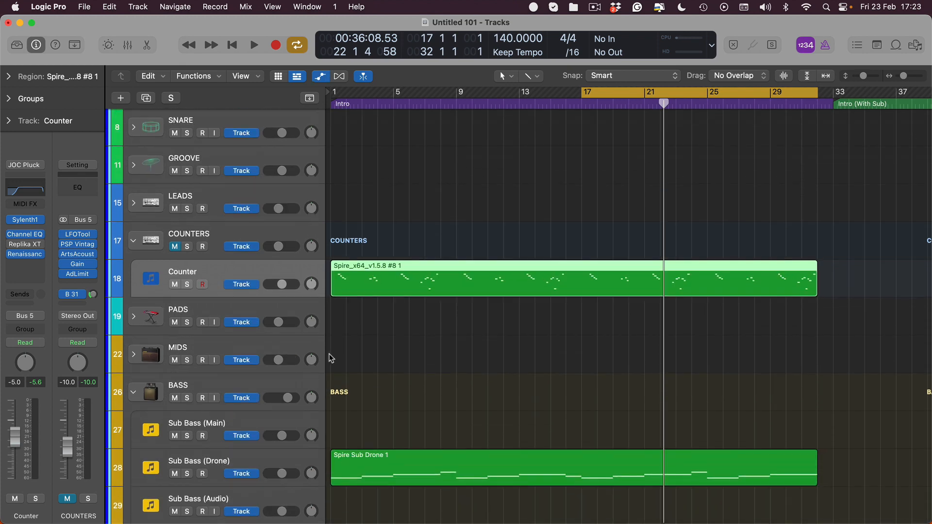
click(612, 297)
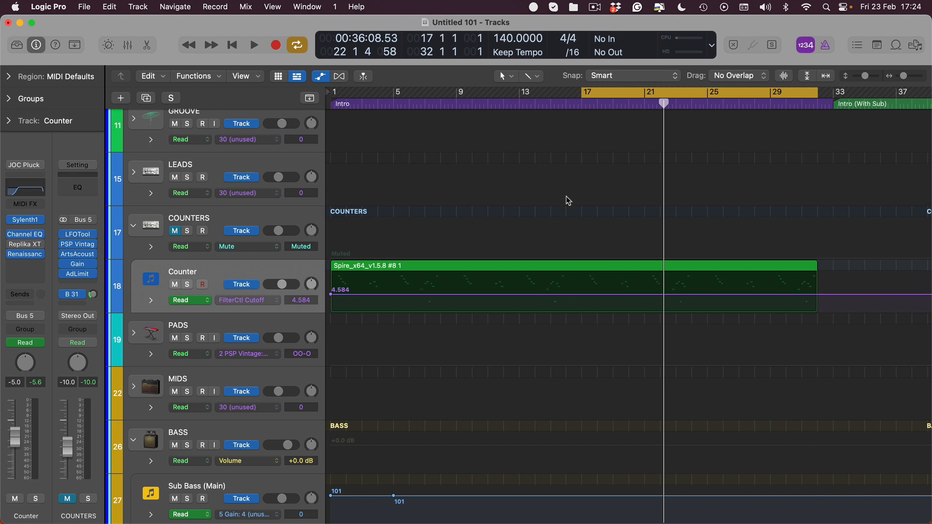
key(a)
- Unmute the COUNTERS track and raise the Counter track's volume to -1.4 dB while auditioning the loop
key(space)
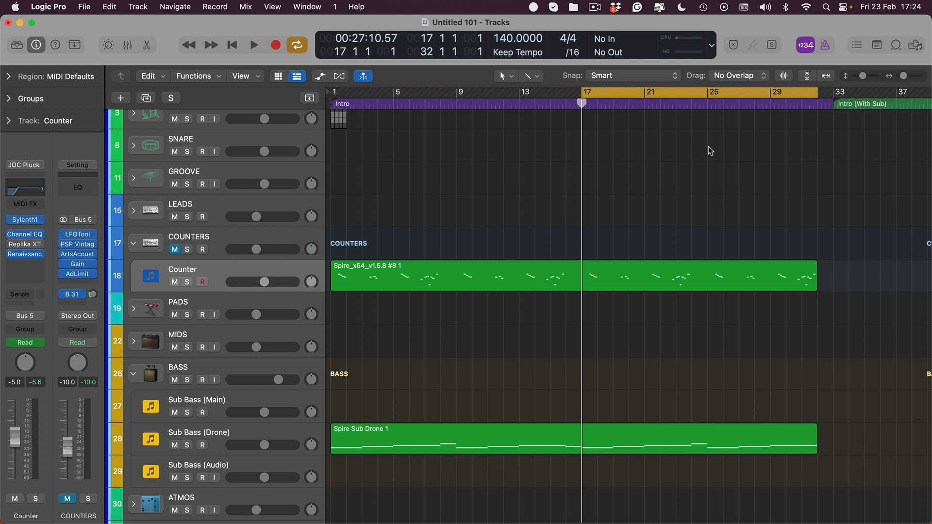
click(67, 498)
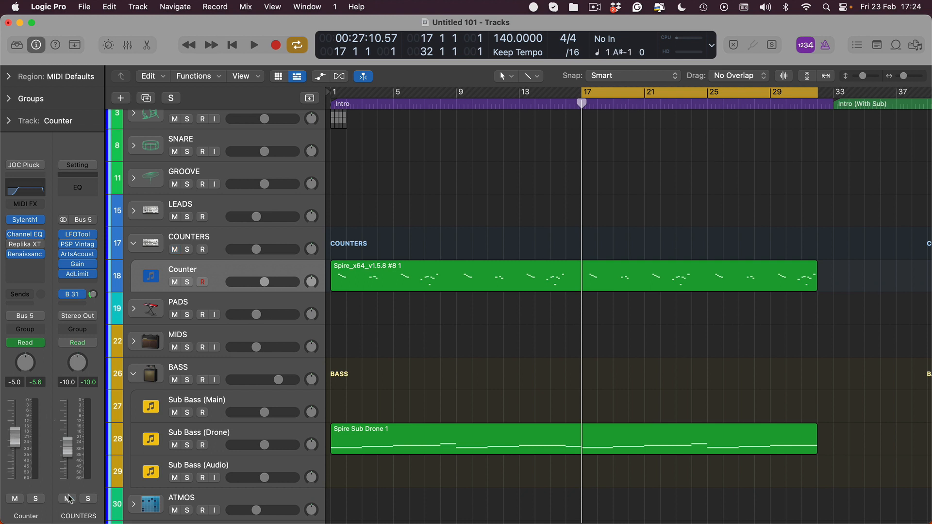
drag(10, 418, 12, 425)
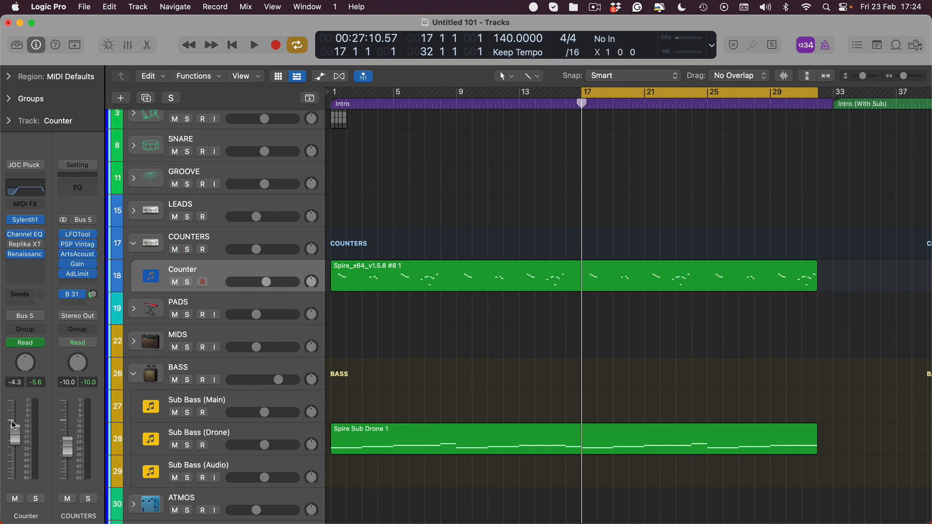
key(space)
drag(16, 433, 14, 427)
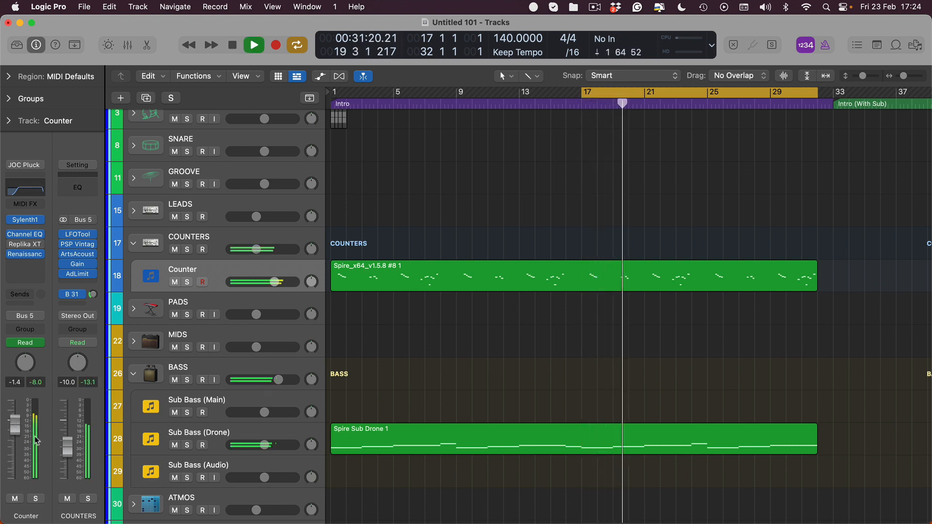
key(space)
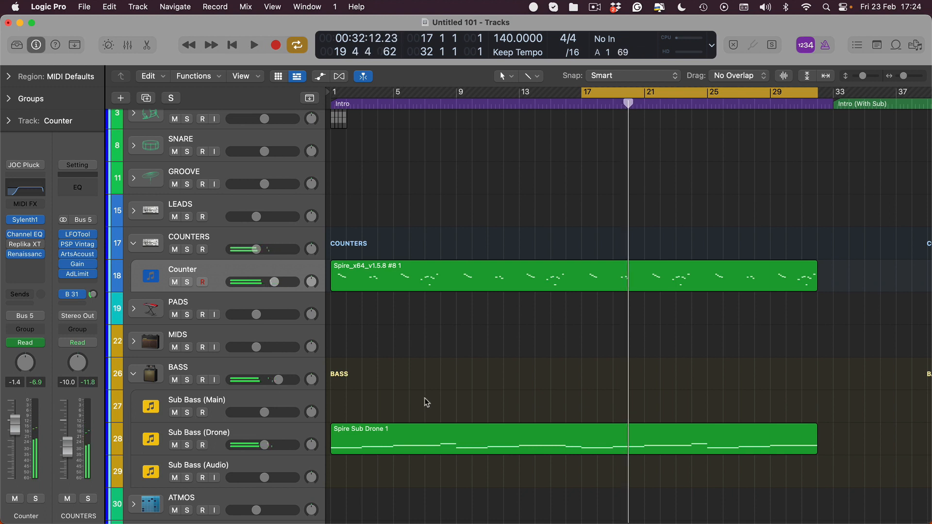
- Move the cycle range to bars 1 to 17 and place the playhead at bar 1
key(c)
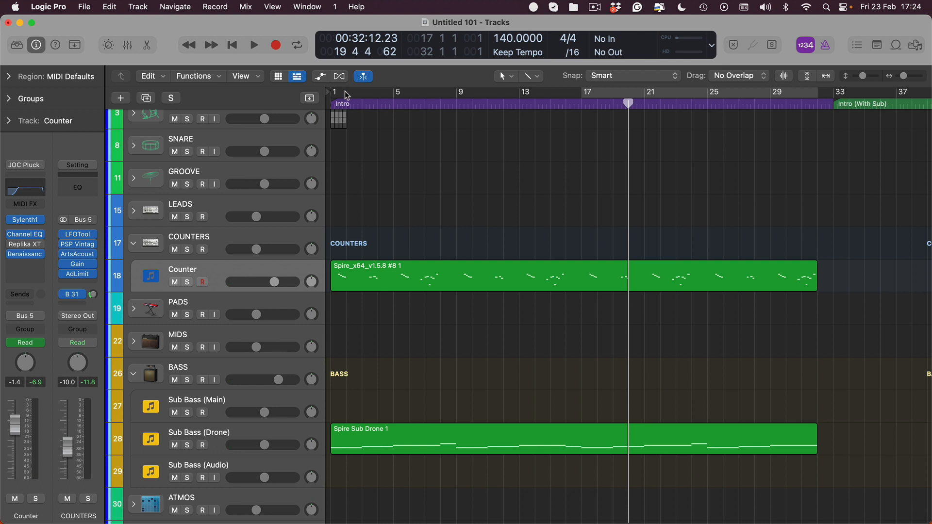
drag(334, 95, 582, 95)
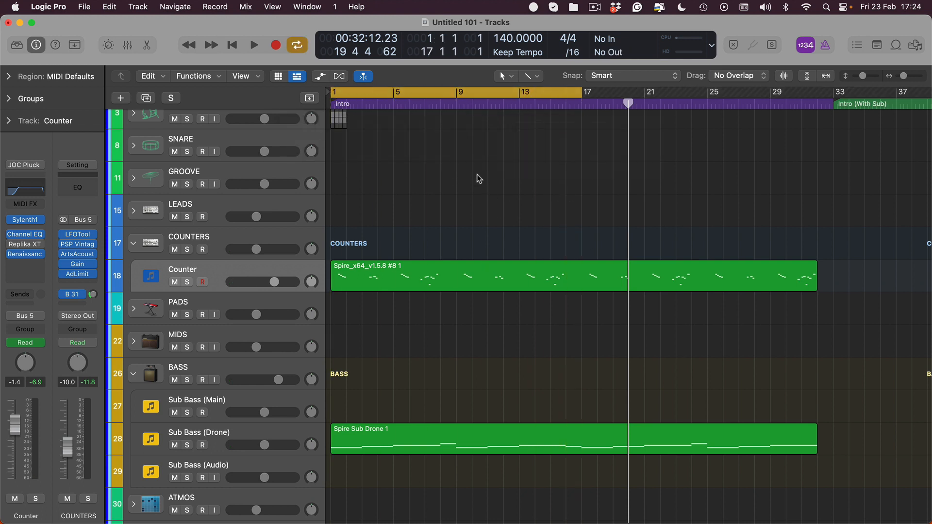
key(space)
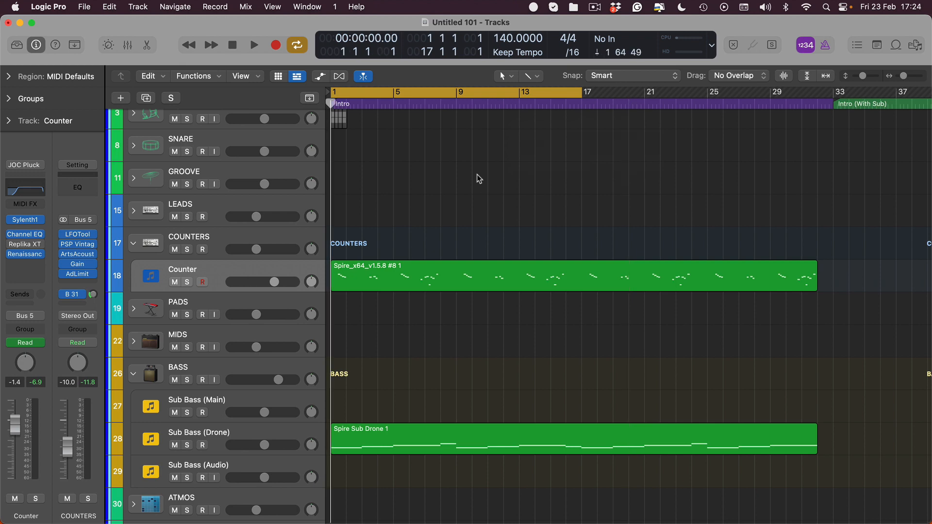
click(37, 239)
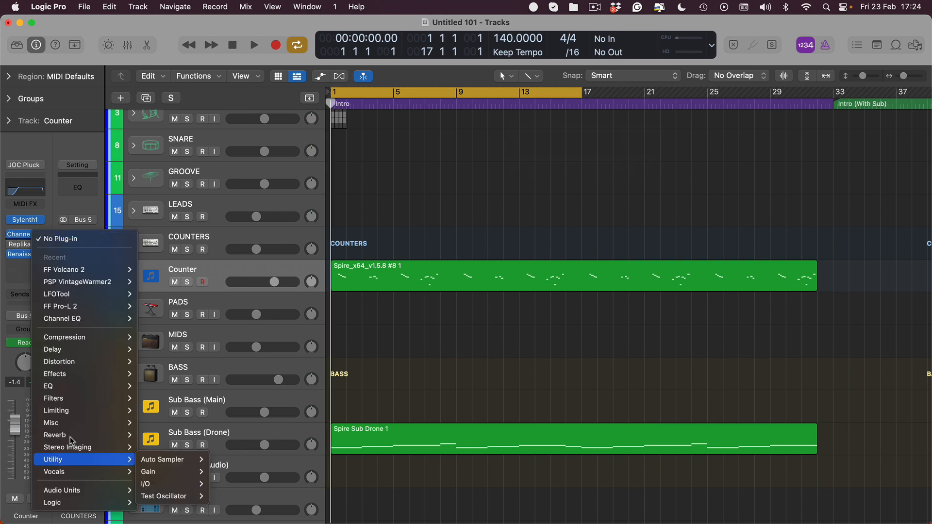
click(502, 157)
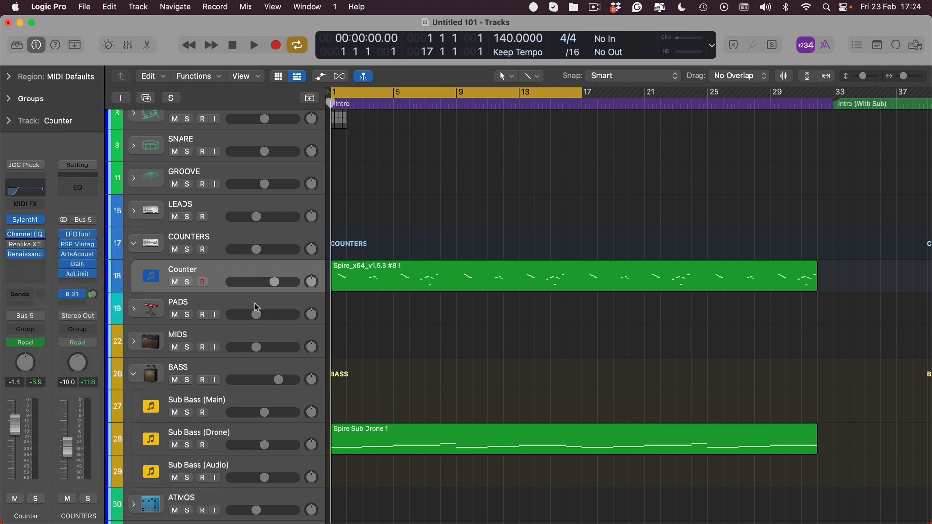
- Add a 4.584 FilterCtl Cutoff point at bar 17 on the Counter track and lower the starting point to 3.191
key(a)
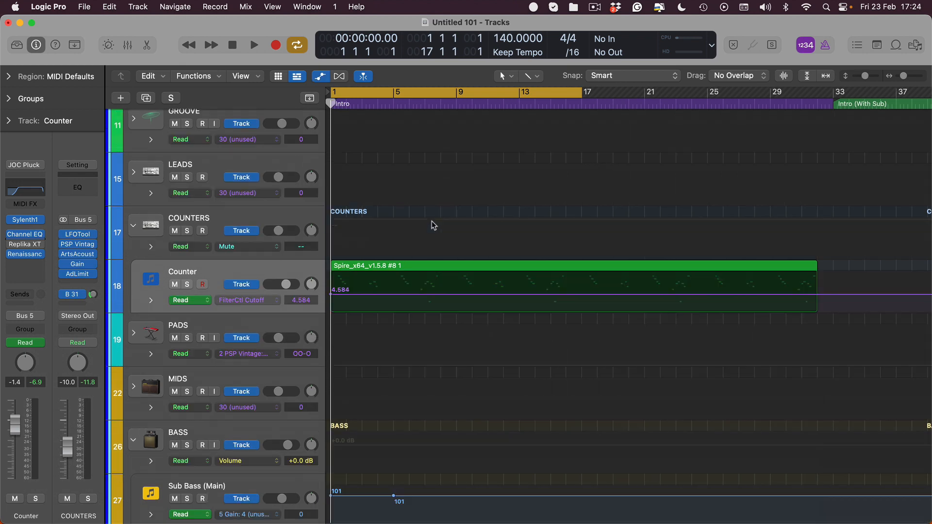
click(591, 293)
mouse_move(585, 298)
mouse_down()
mouse_move(601, 298)
mouse_move(583, 298)
mouse_up()
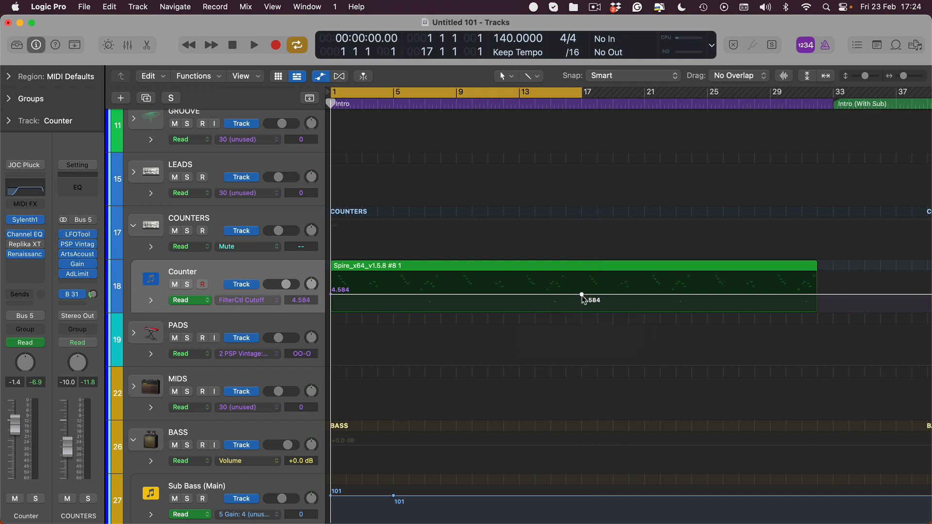
key(super+Down)
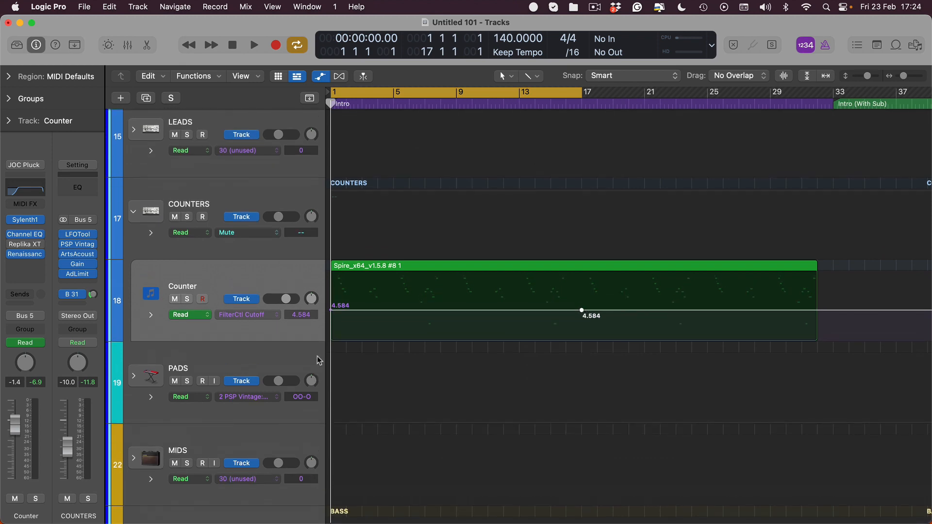
drag(330, 313, 331, 322)
- Add a FilterCtl Cutoff automation point of 3.887 at about bar 9 on the Counter track
key(t)
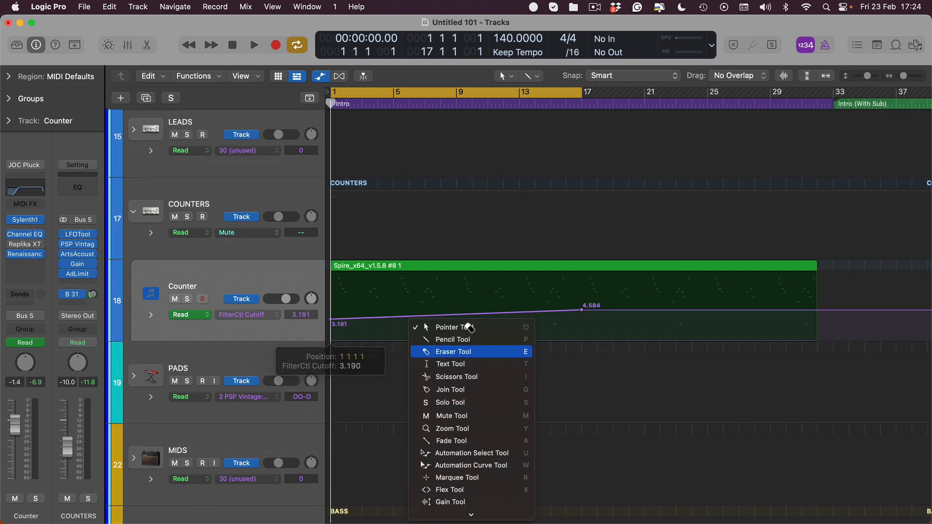
key(e)
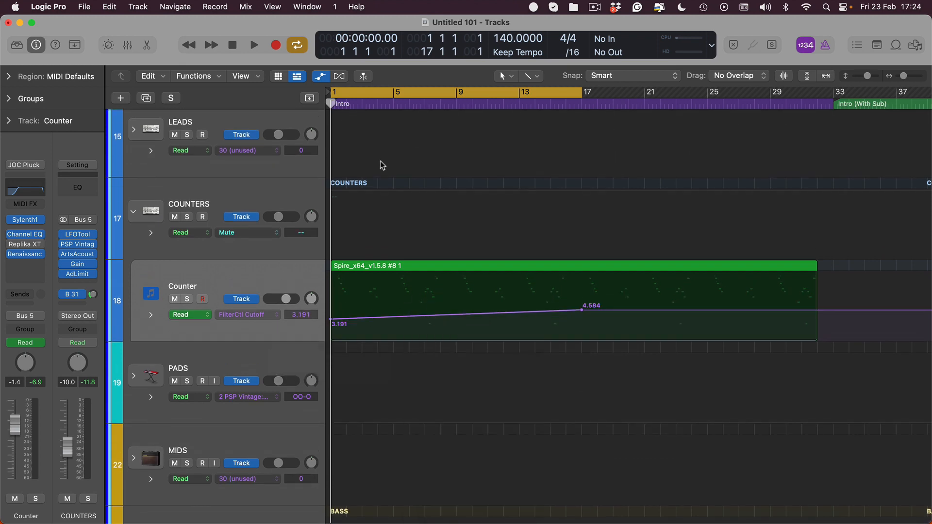
click(458, 316)
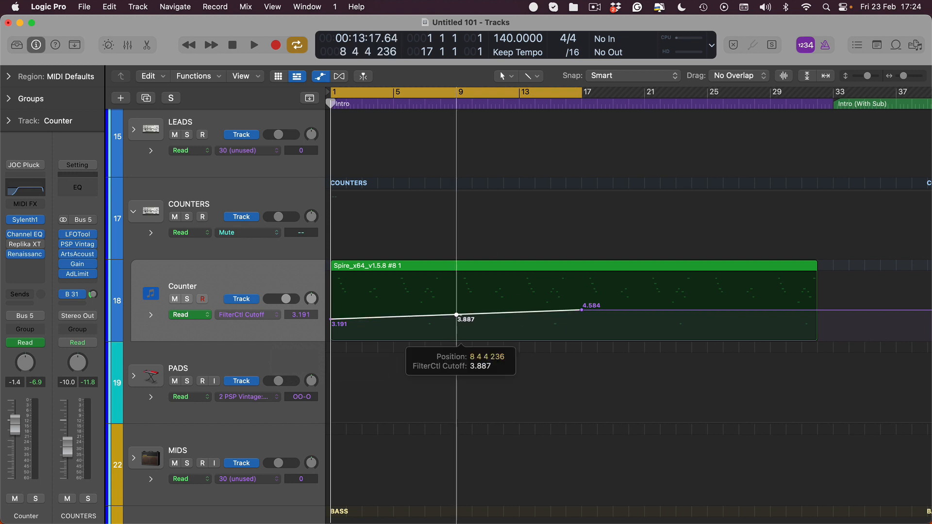
- Bend the cutoff automation line between bars 9 and 17 into a rising curve with the Automation Curve Tool
key(t)
key(e)
key(t)
key(t)
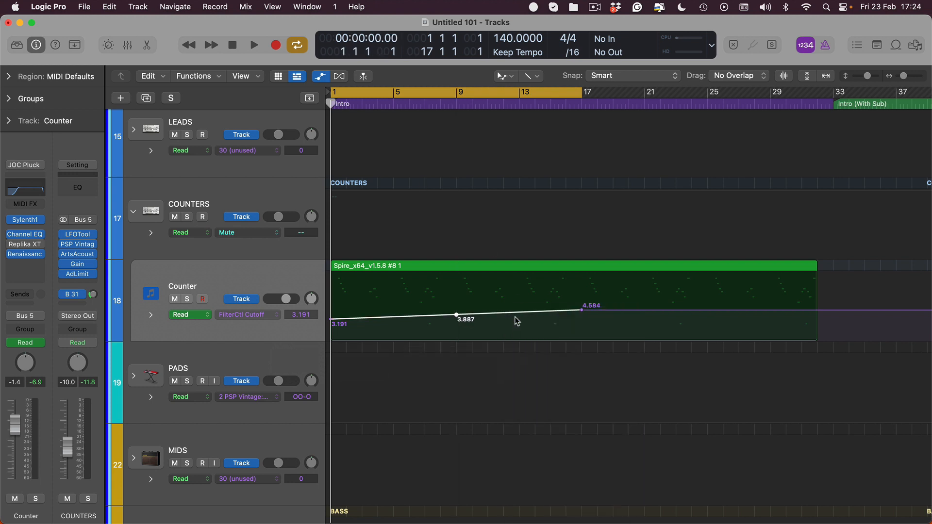
drag(519, 322, 427, 343)
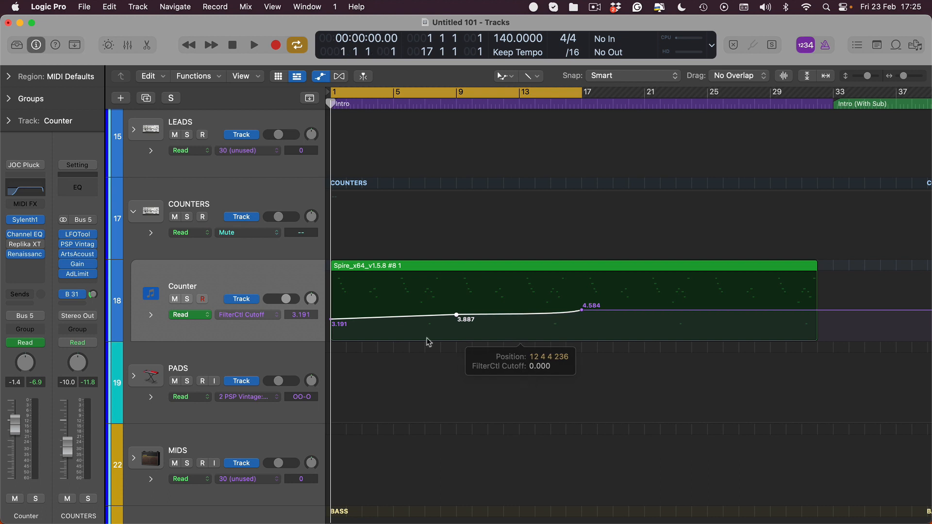
key(t)
key(t)
- Lower the cutoff automation's starting point to 2.618 and set the bar 9 point to 4.050
drag(340, 325, 340, 329)
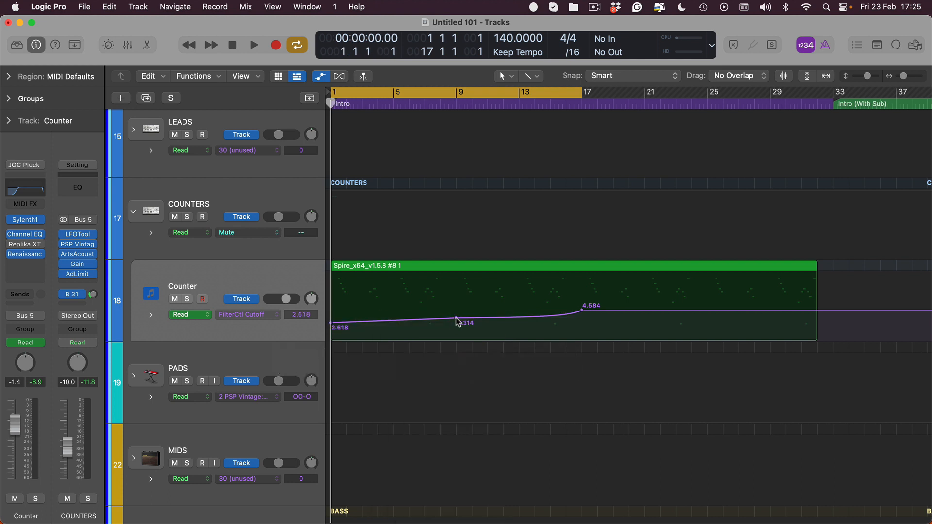
mouse_move(457, 321)
mouse_down()
mouse_move(456, 314)
mouse_move(470, 321)
mouse_up()
key(t)
key(w)
key(t)
key(t)
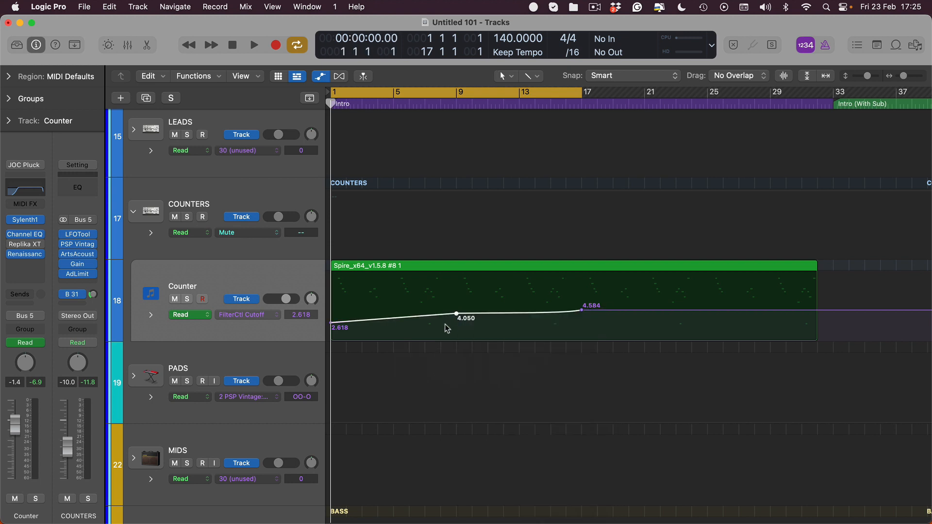
- Add a cutoff automation point shortly after bar 9 on the Counter track and lower it to 3.597
scroll(448, 326, up, 5)
click(567, 333)
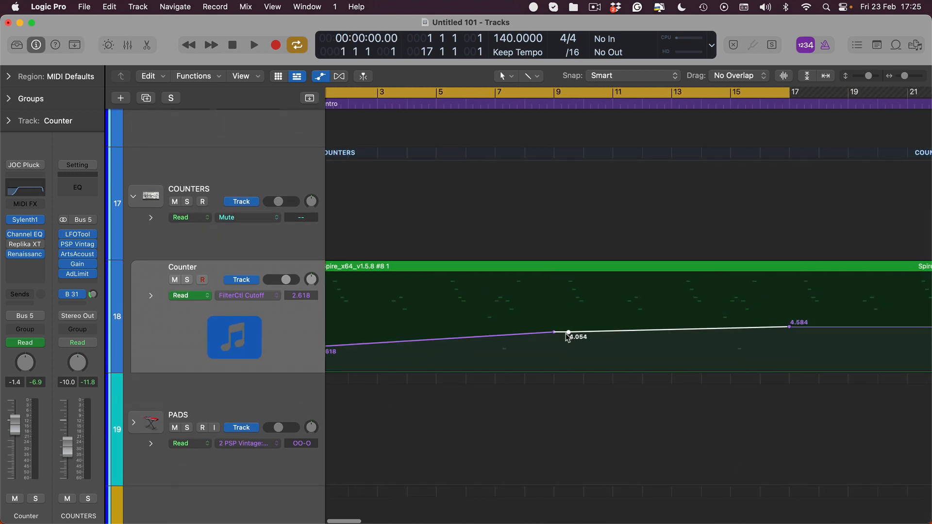
click(567, 333)
click(568, 333)
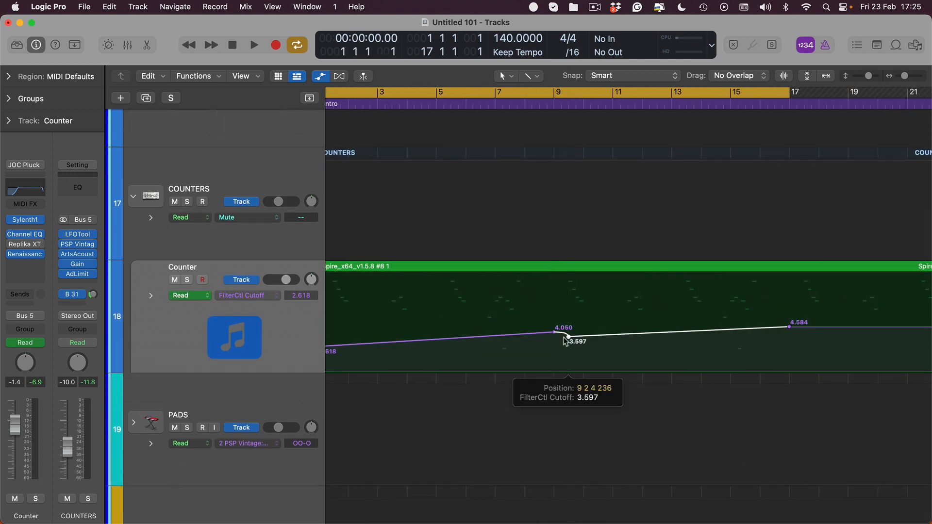
- Play back the start of the intro to hear the counter melody's cutoff automation
scroll(558, 338, down, 3)
scroll(517, 330, down, 1)
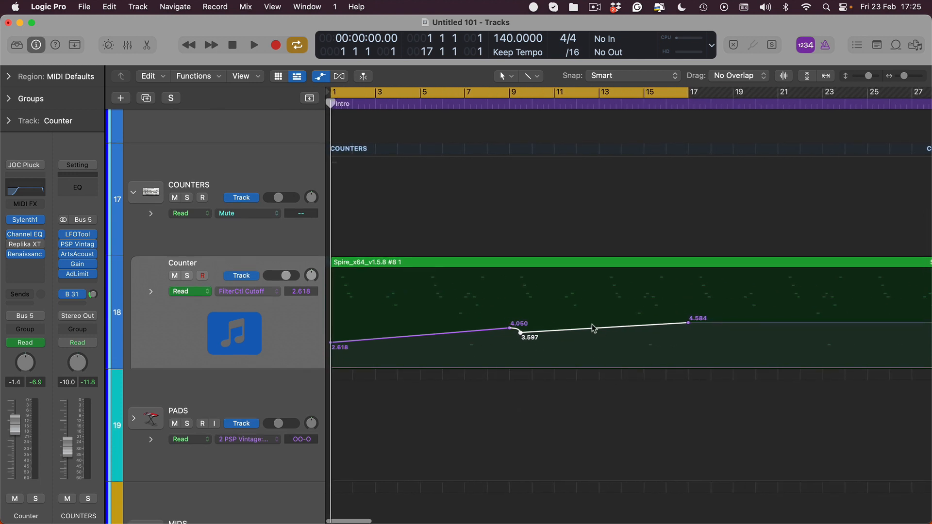
key(space)
scroll(354, 275, down, 8)
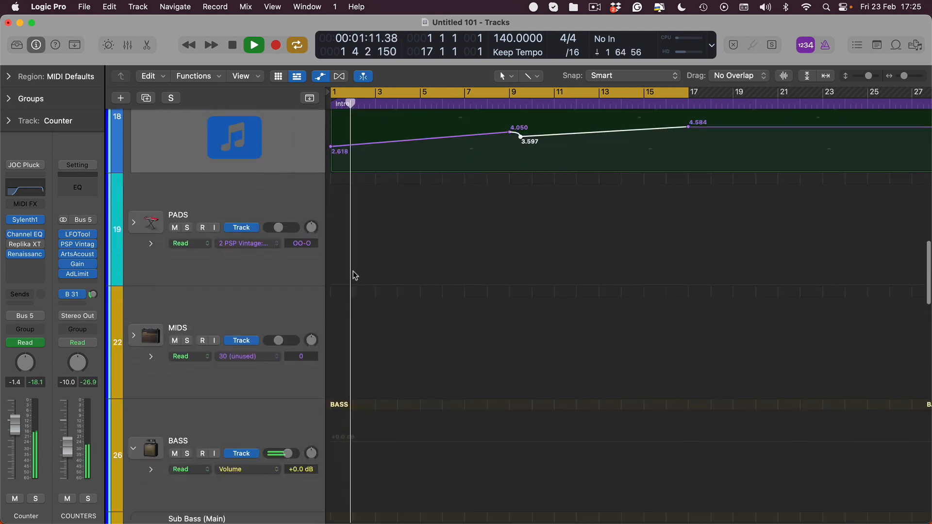
scroll(365, 301, down, 10)
key(space)
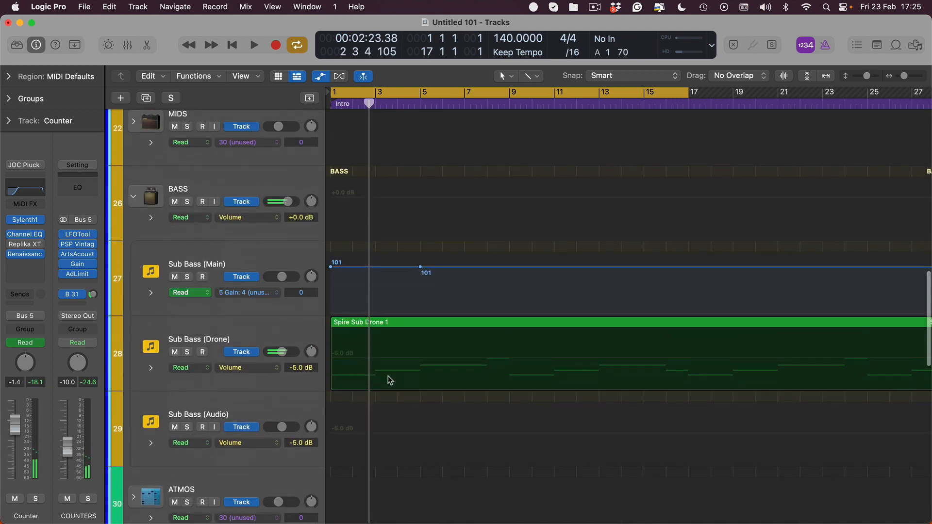
- Open the ES2 instrument of the Sub Bass (Drone) track and make its Filter 1 Cutoff the active automation parameter
scroll(388, 375, down, 1)
click(232, 348)
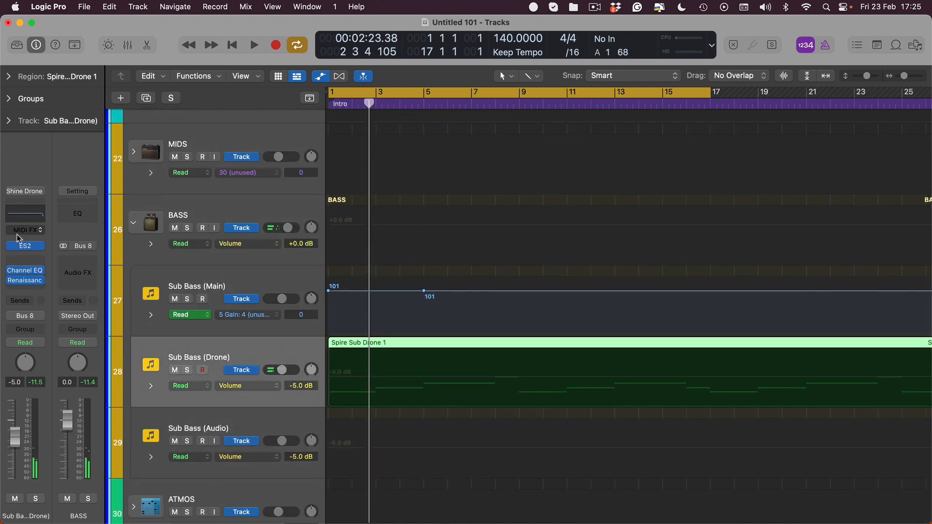
click(24, 246)
click(504, 254)
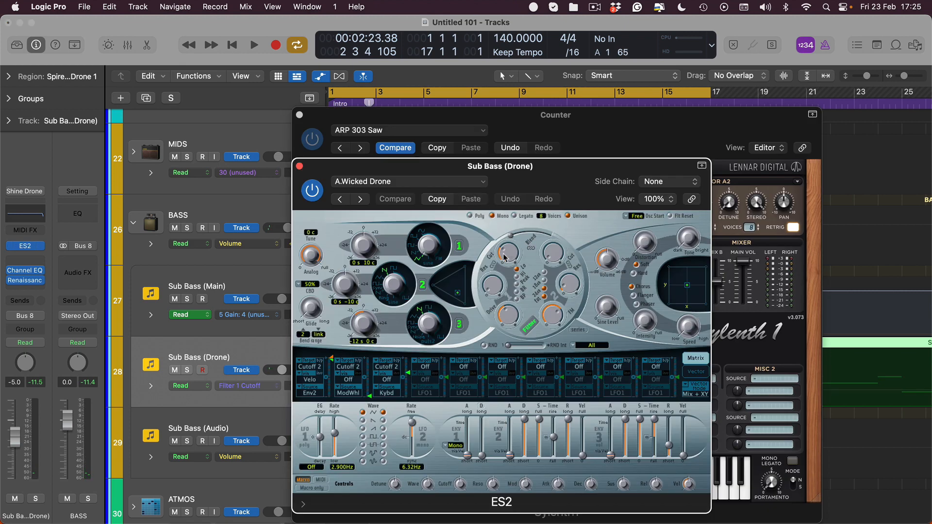
- Hide the plug-in windows and add a Filter 1 Cutoff automation point of 0.294 at bar 17 on the Sub Bass (Drone) track
key(f)
key(v)
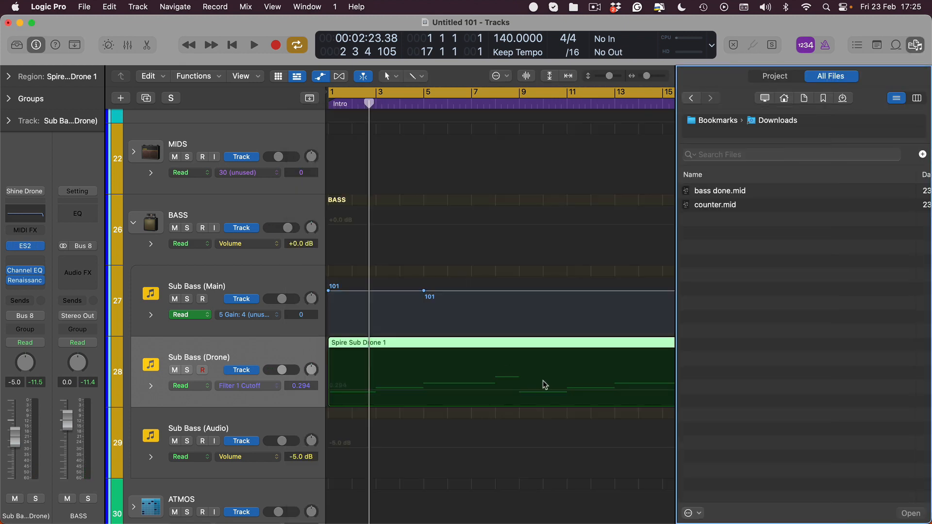
key(a)
key(v)
key(f)
key(v)
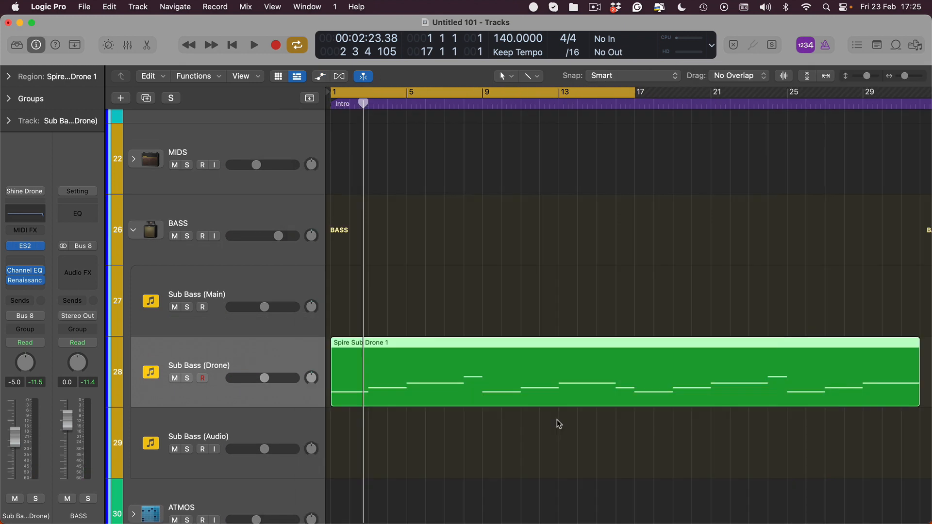
key(a)
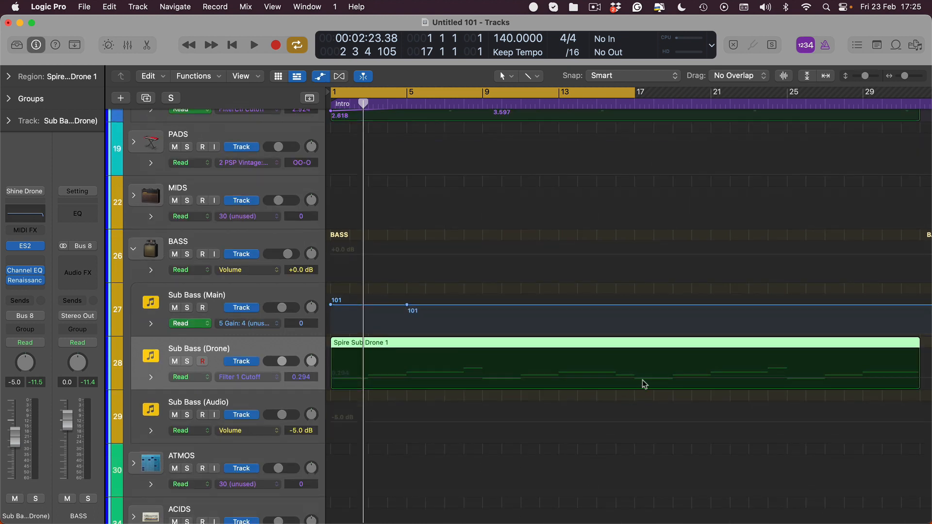
click(635, 379)
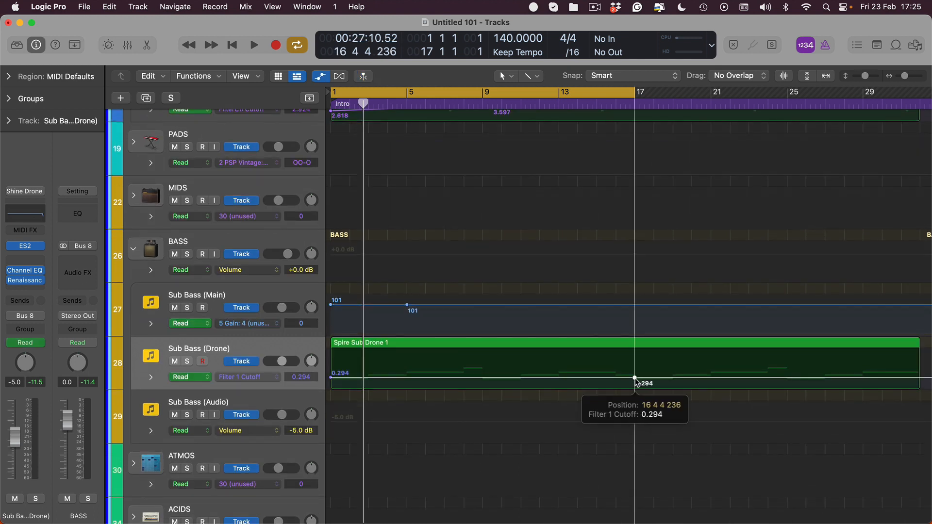
- Lower the drone's Filter 1 Cutoff starting point to 0.056 and bend the line up to bar 17 into a rising curve
key(space)
key(space)
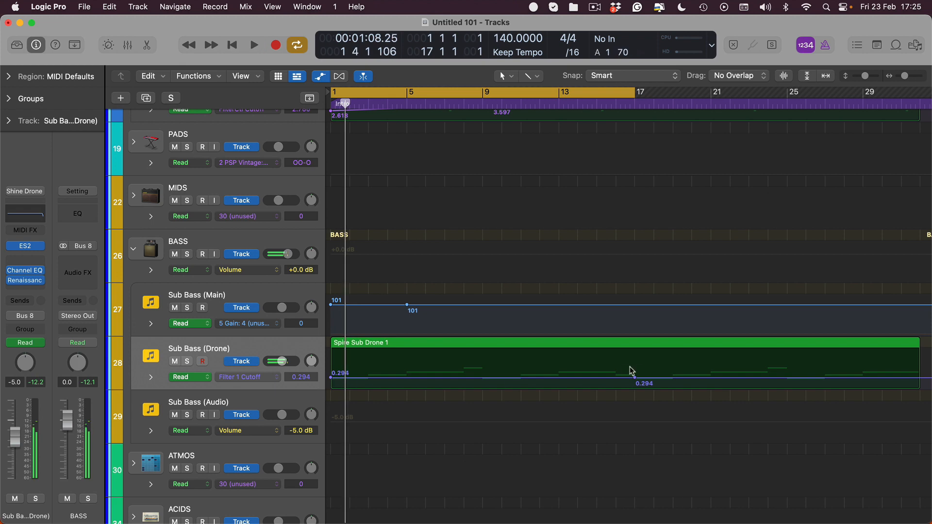
key(super+Down)
drag(333, 418, 332, 431)
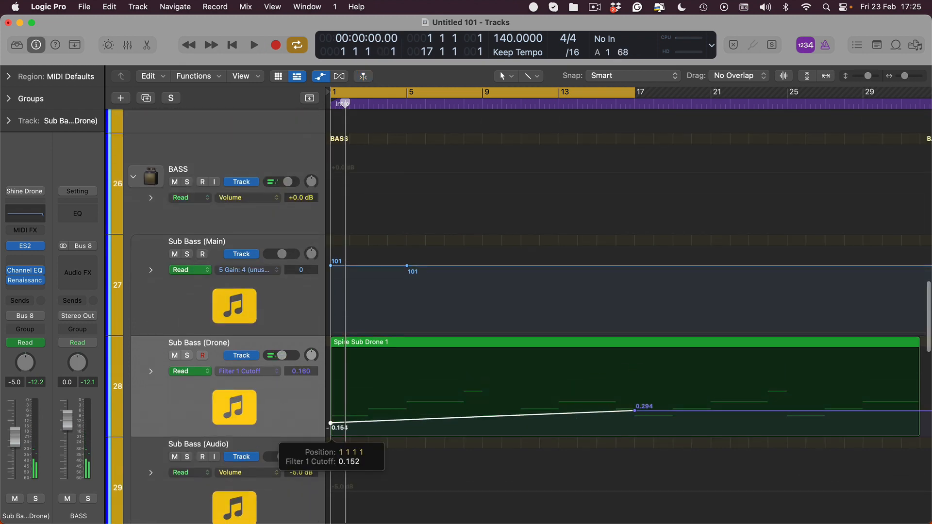
key(space)
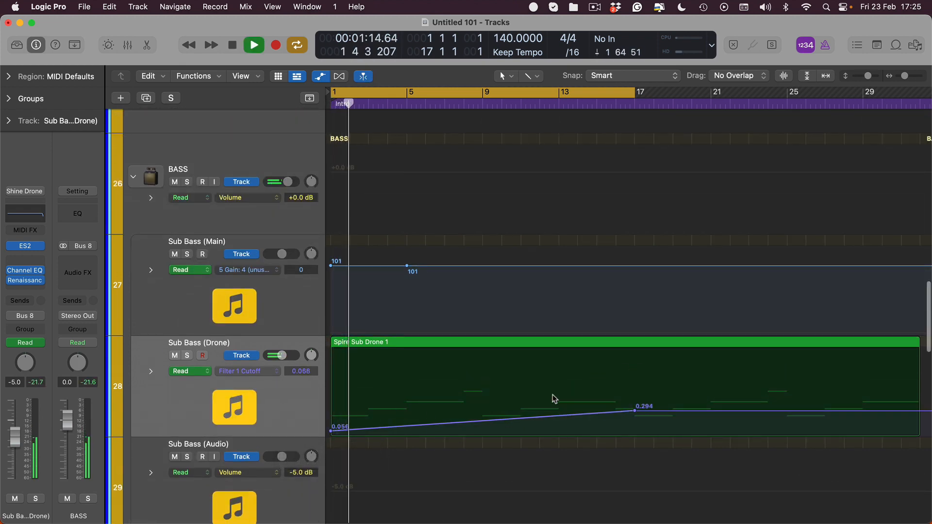
drag(554, 428, 547, 445)
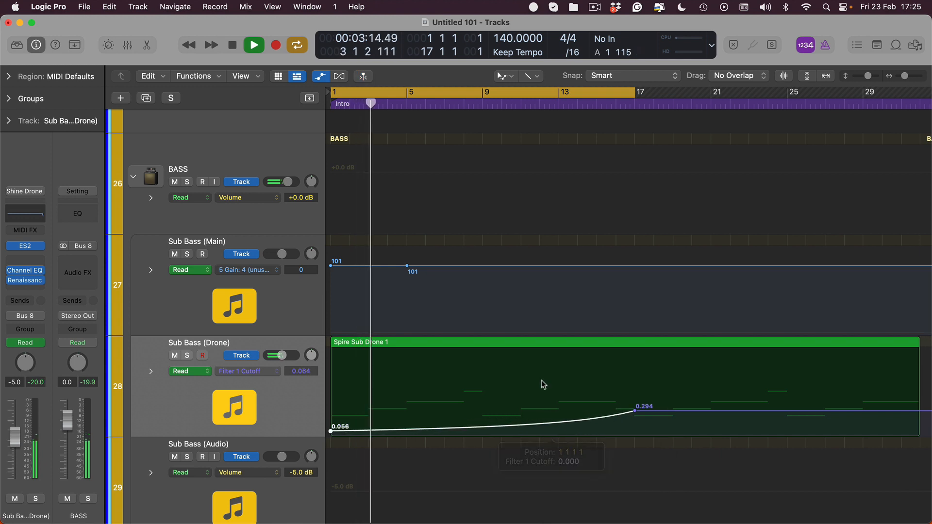
- Extend the cycle range's end to bar 32, where the Spire Sub Drone 1 region finishes
key(super+Up)
key(super+Left)
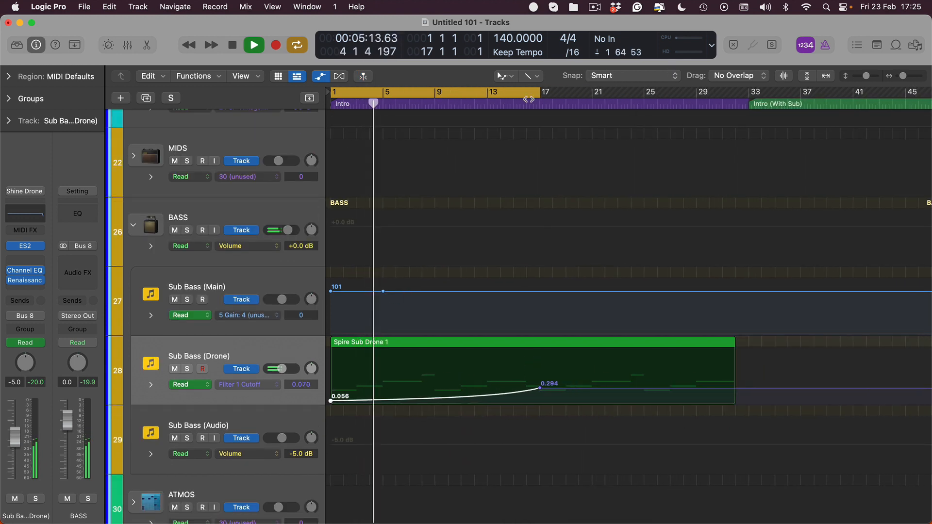
drag(556, 92, 736, 139)
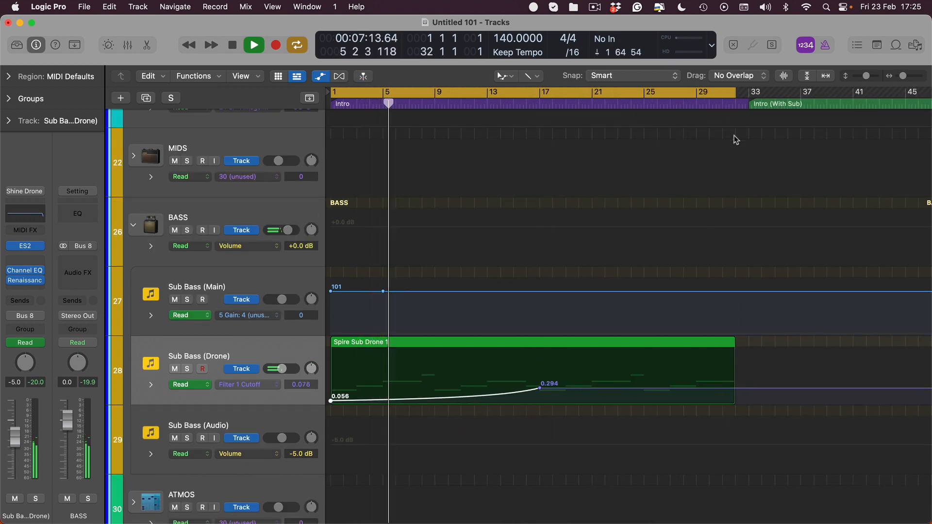
- Raise the Counter track's FilterCtl Cutoff point at bar 17 to 4.884 using the Pointer Tool
scroll(605, 218, up, 5)
scroll(454, 191, right, 3)
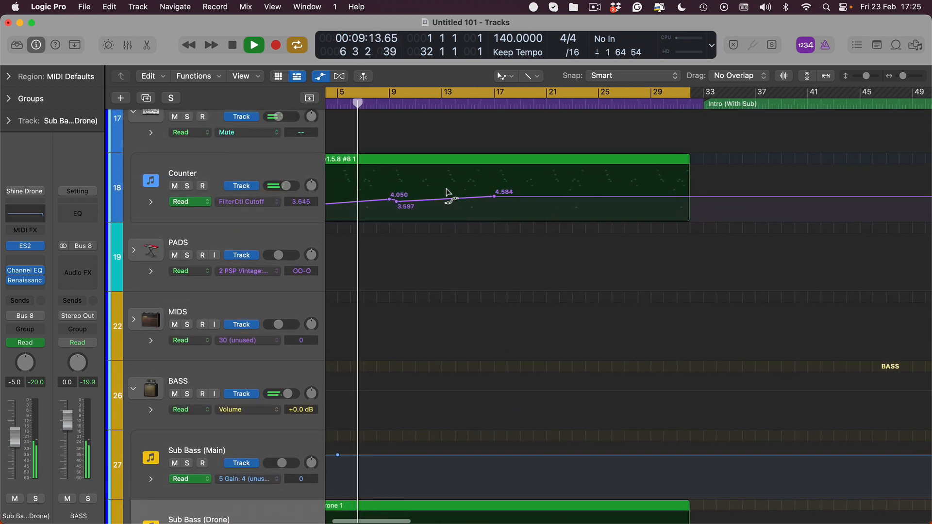
key(t)
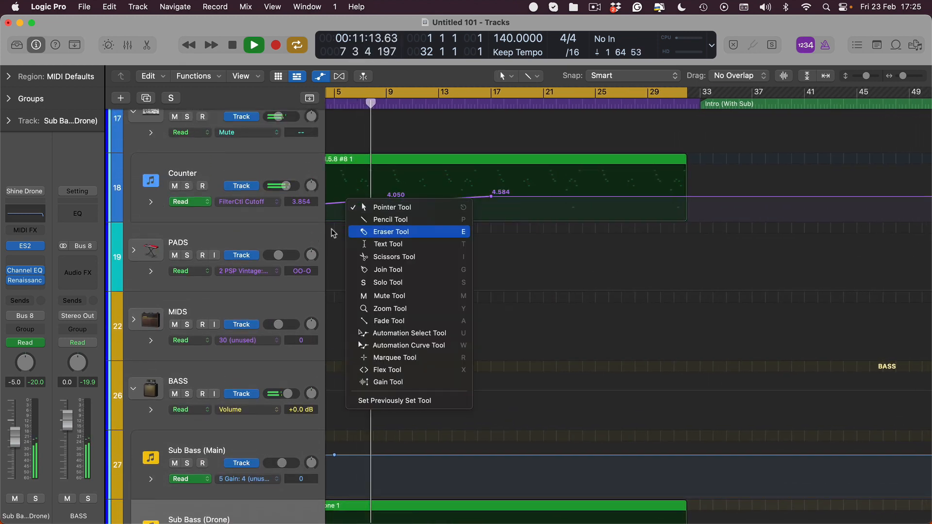
click(62, 158)
key(super+Right)
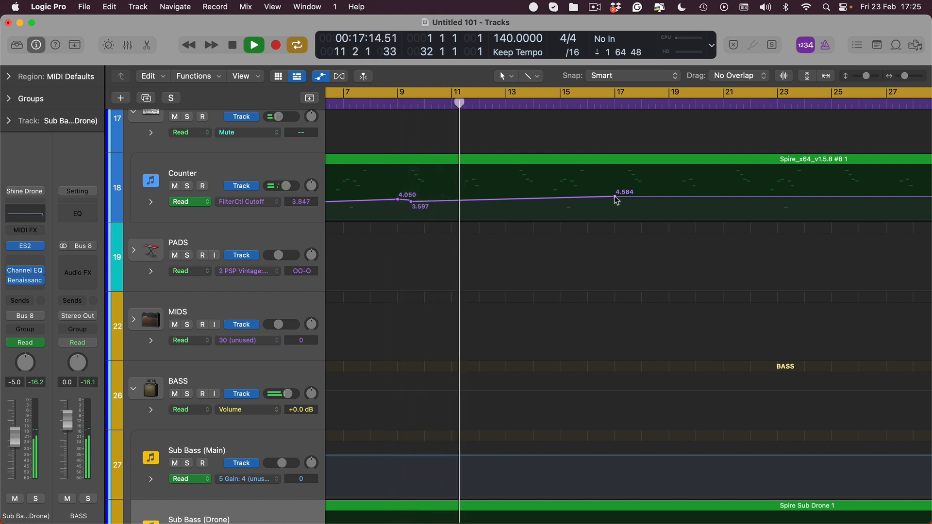
drag(615, 198, 614, 195)
- Raise the Sub Bass (Drone) track's Filter 1 Cutoff point at bar 17 to 0.344 and stop playback
scroll(516, 237, down, 5)
scroll(515, 237, up, 2)
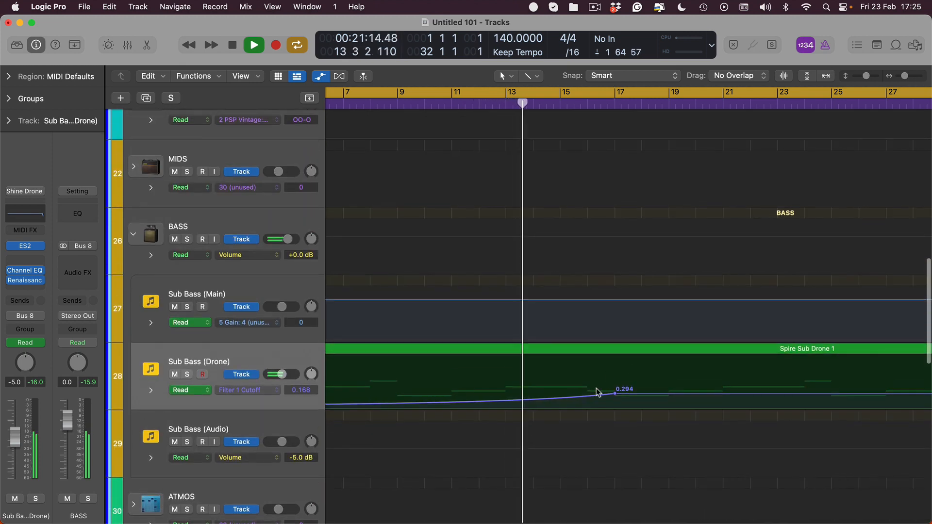
scroll(617, 388, down, 1)
mouse_move(616, 375)
mouse_down()
mouse_move(616, 384)
mouse_move(616, 366)
mouse_up()
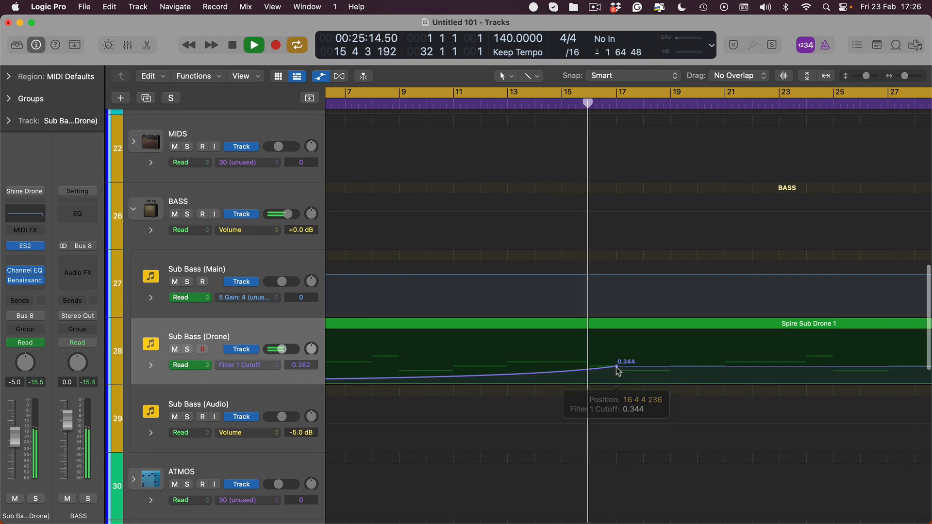
key(super+Left)
key(super+Up)
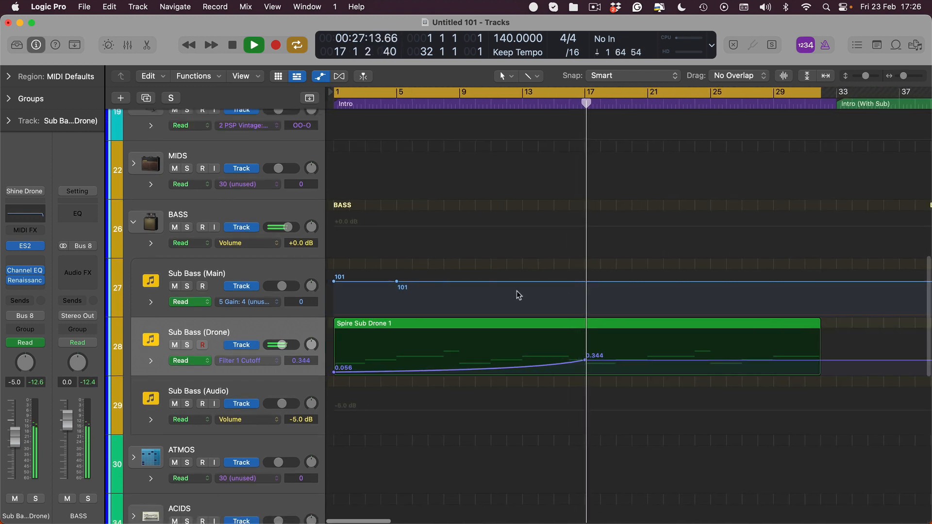
key(space)
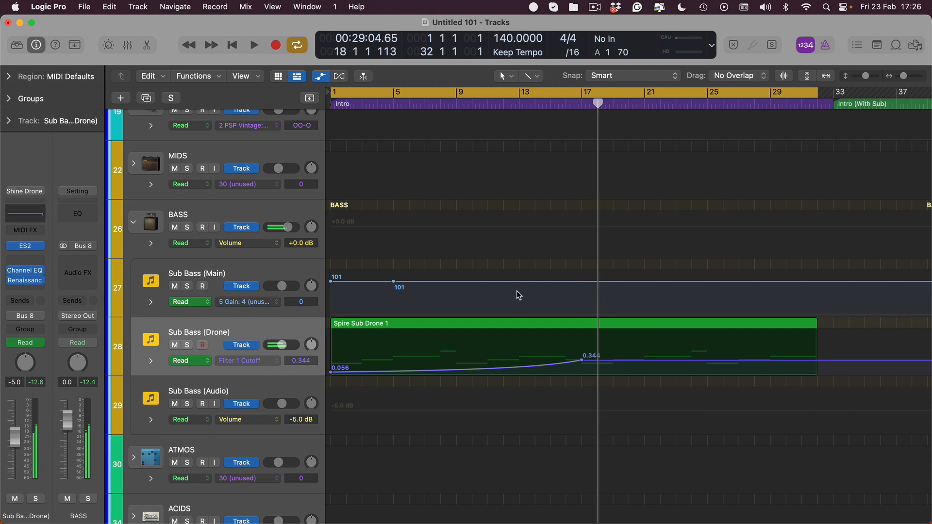
scroll(194, 262, up, 3)
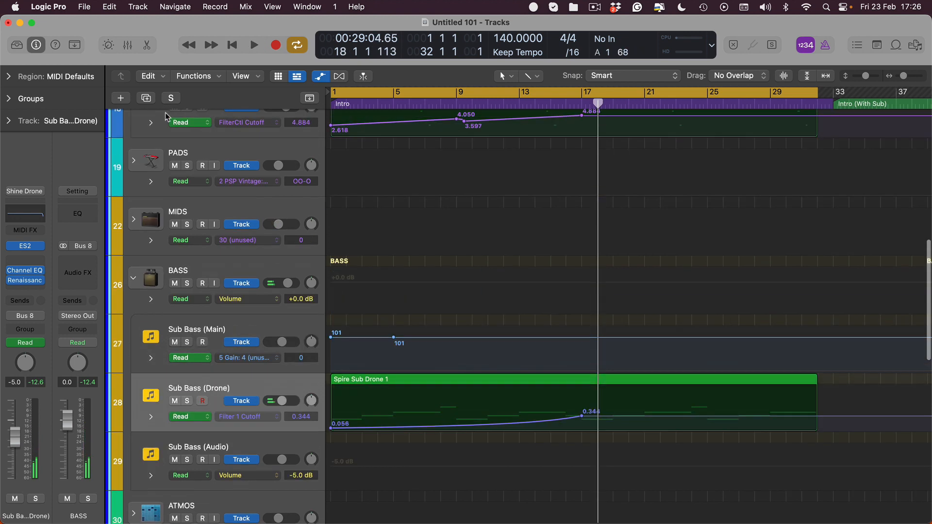
click(187, 259)
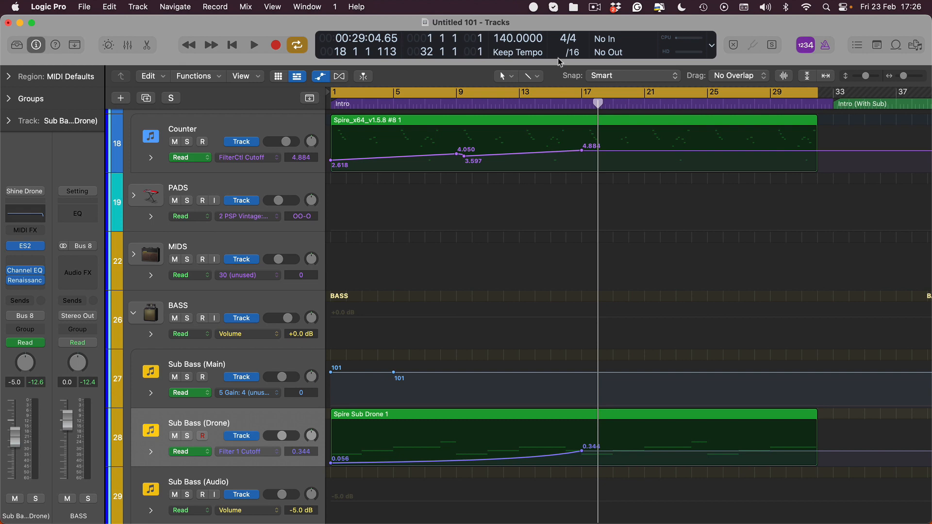
click(595, 6)
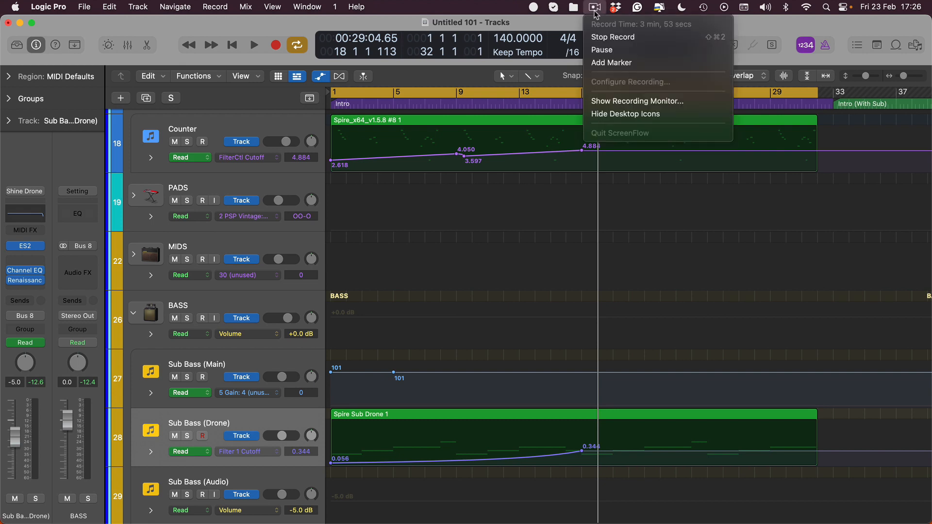